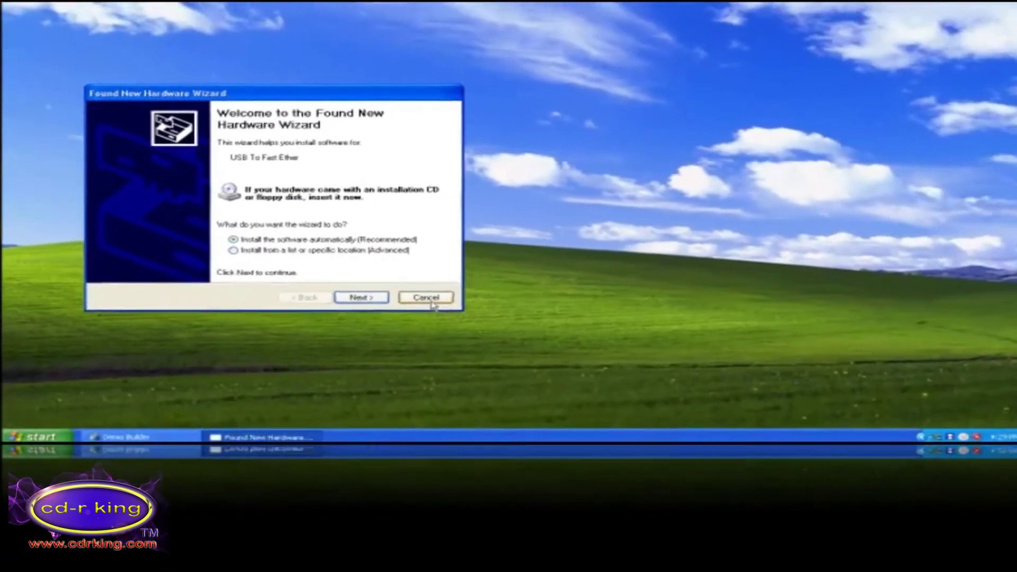
- Cancel the Found New Hardware Wizard and the USB2.0LAN-DM96xx (F:) AutoPlay prompt
click(430, 300)
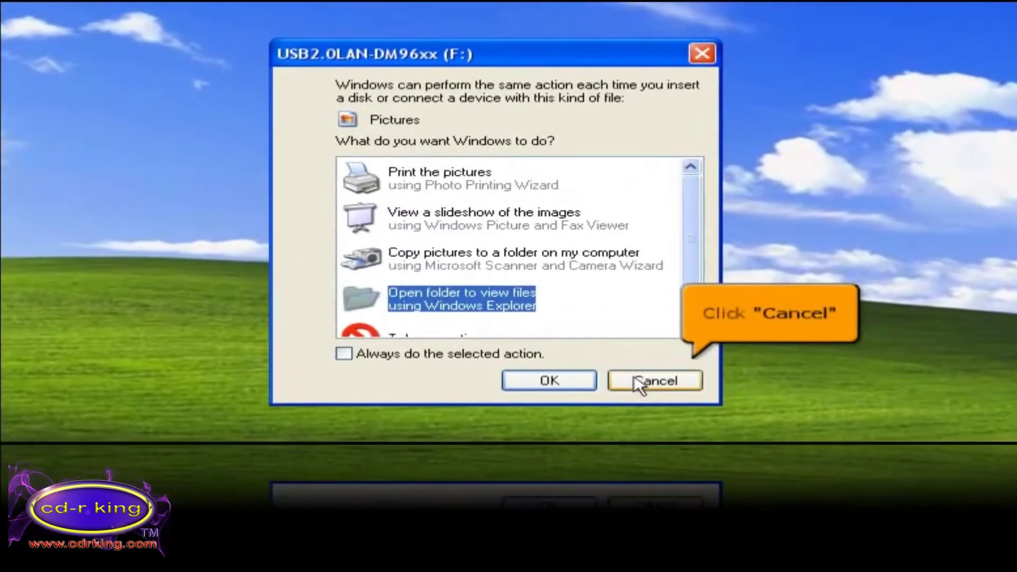
click(639, 382)
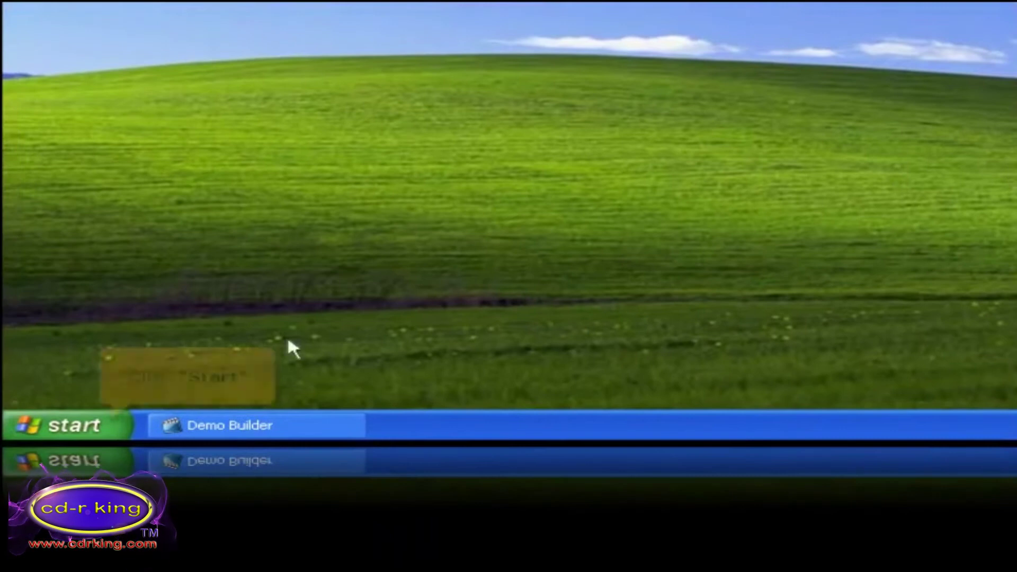
click(97, 415)
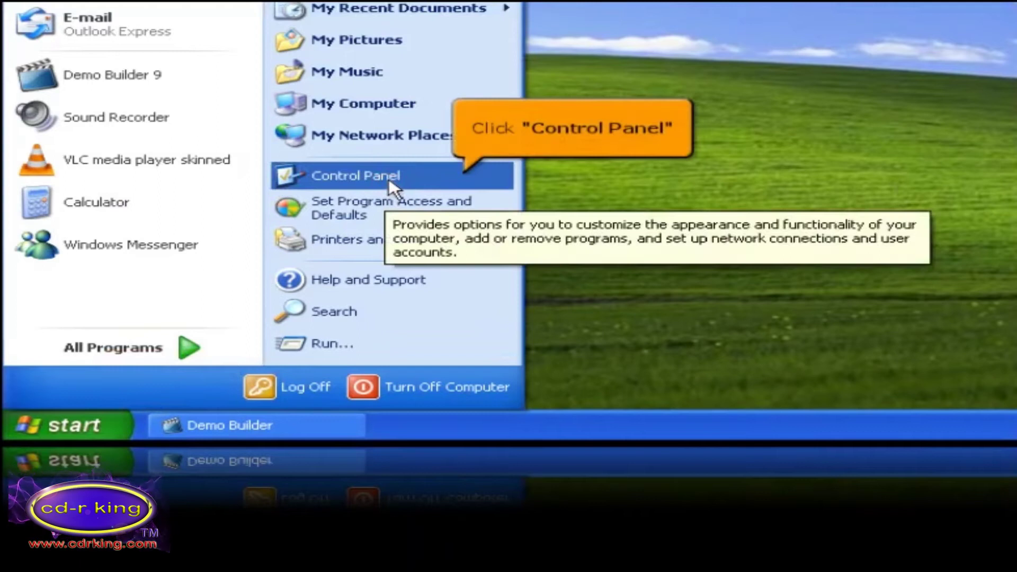
click(389, 178)
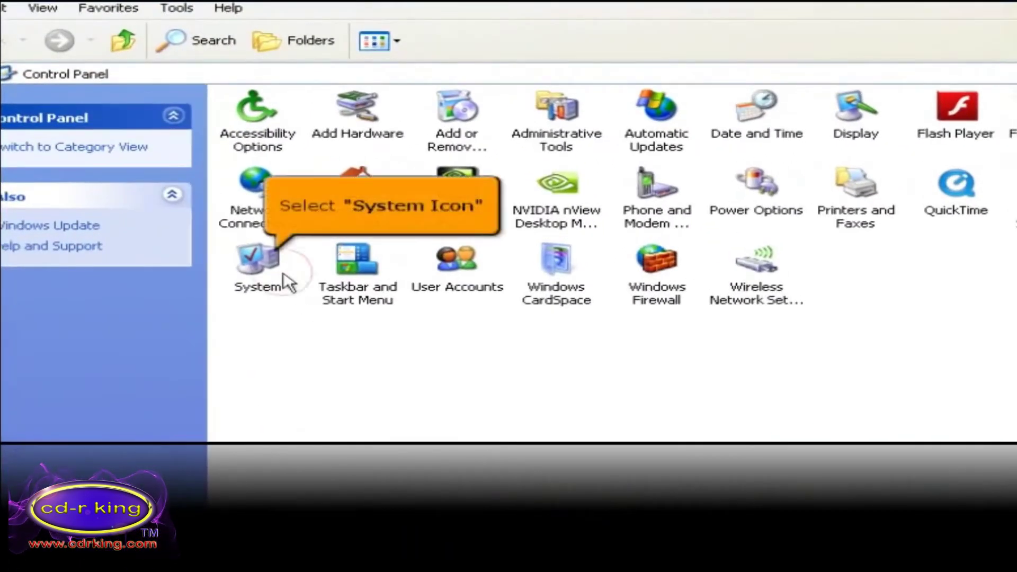
double_click(258, 265)
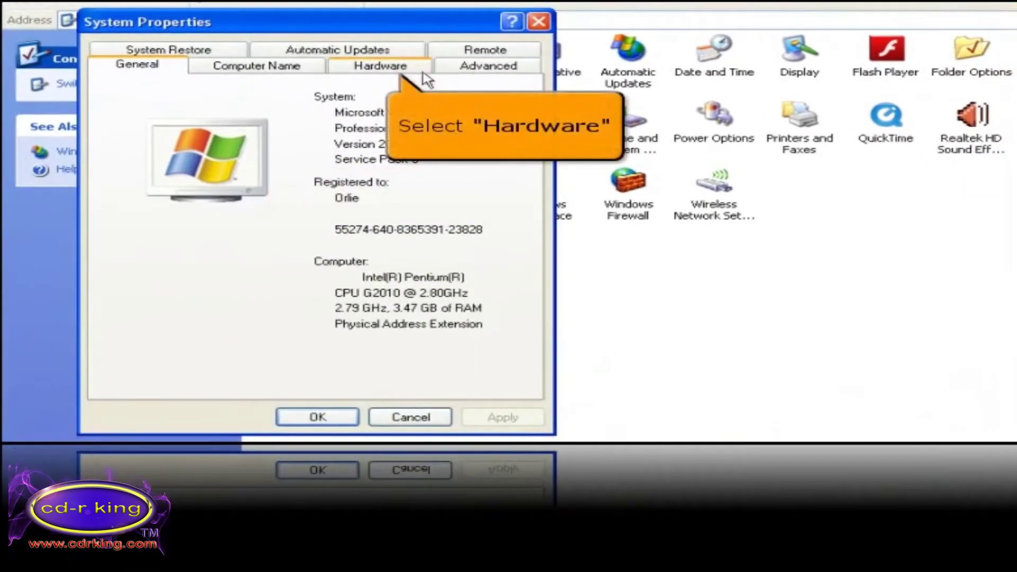
click(380, 66)
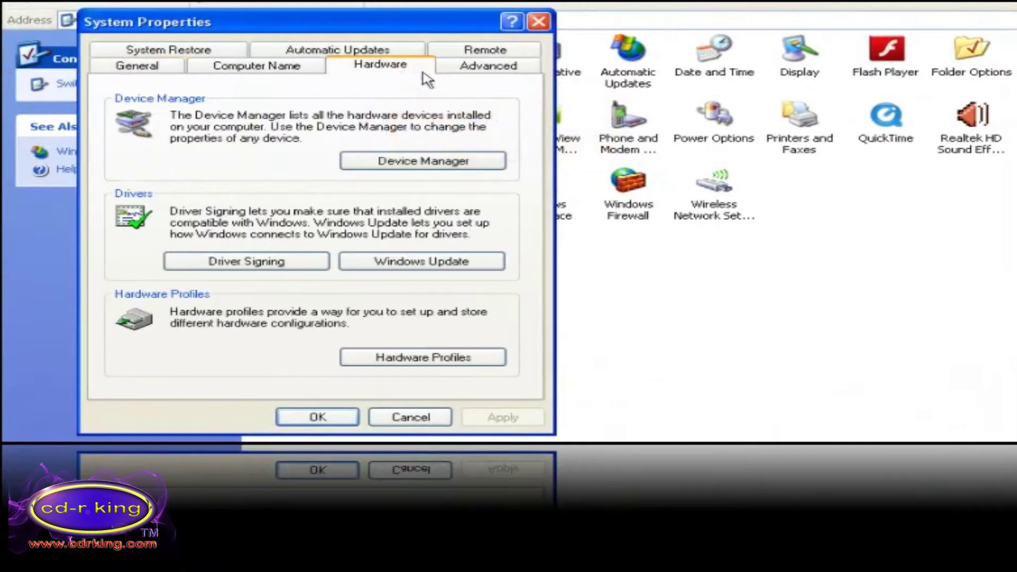
click(434, 162)
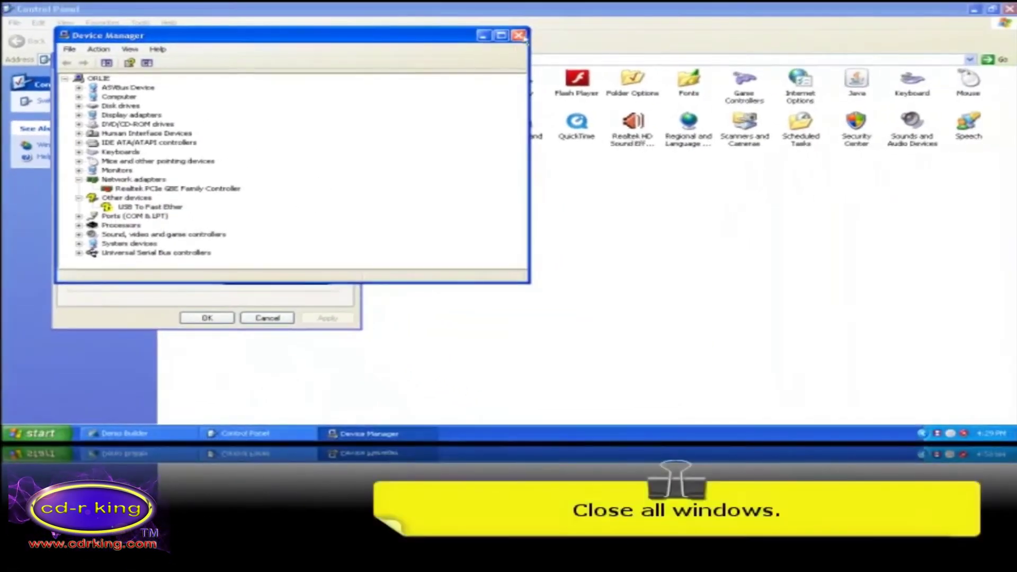
click(519, 35)
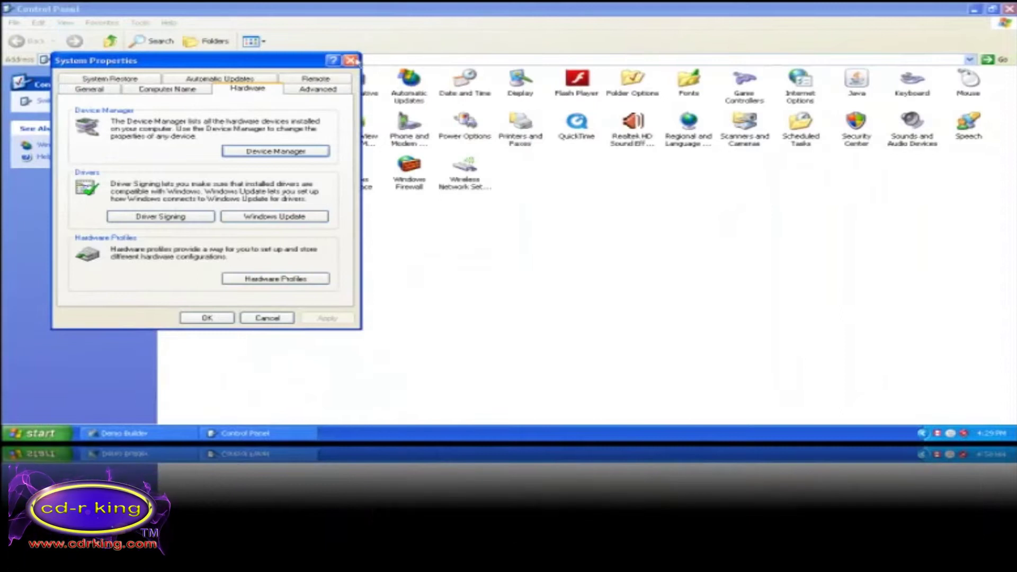
click(351, 59)
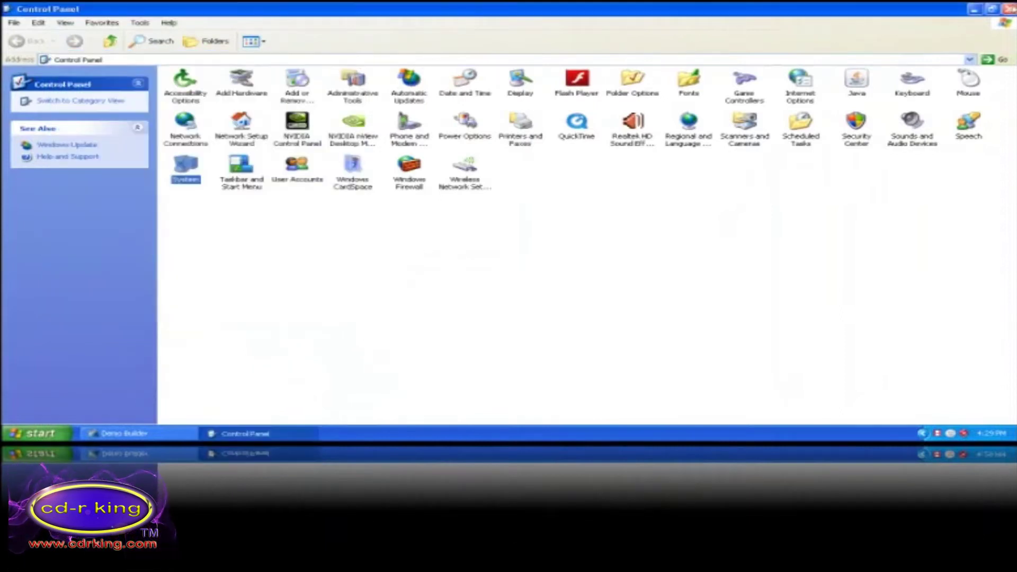
click(1011, 9)
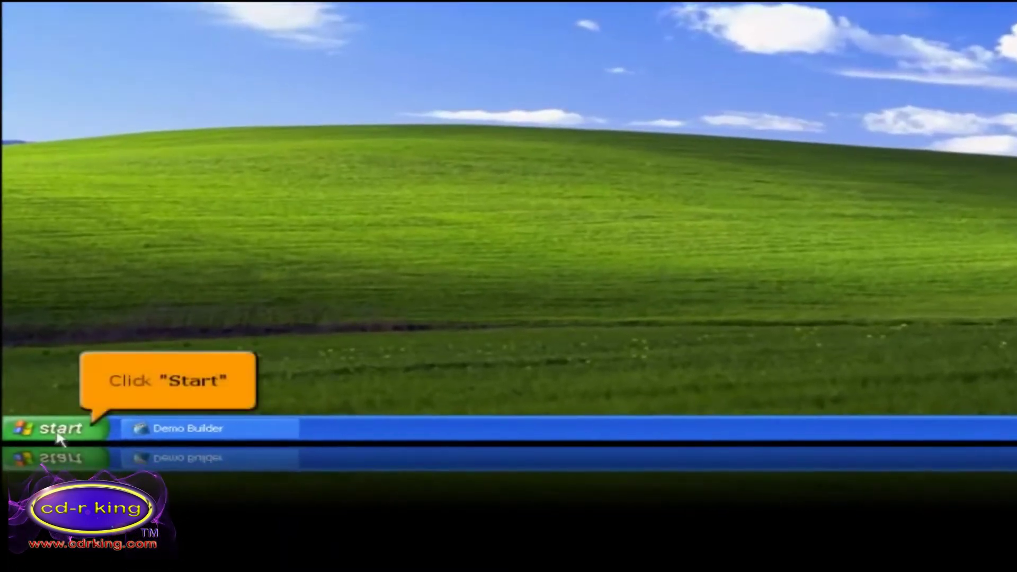
- Open the USB2.0LAN-DM96xxDriver folder on drive F: and launch CD_Start
click(59, 429)
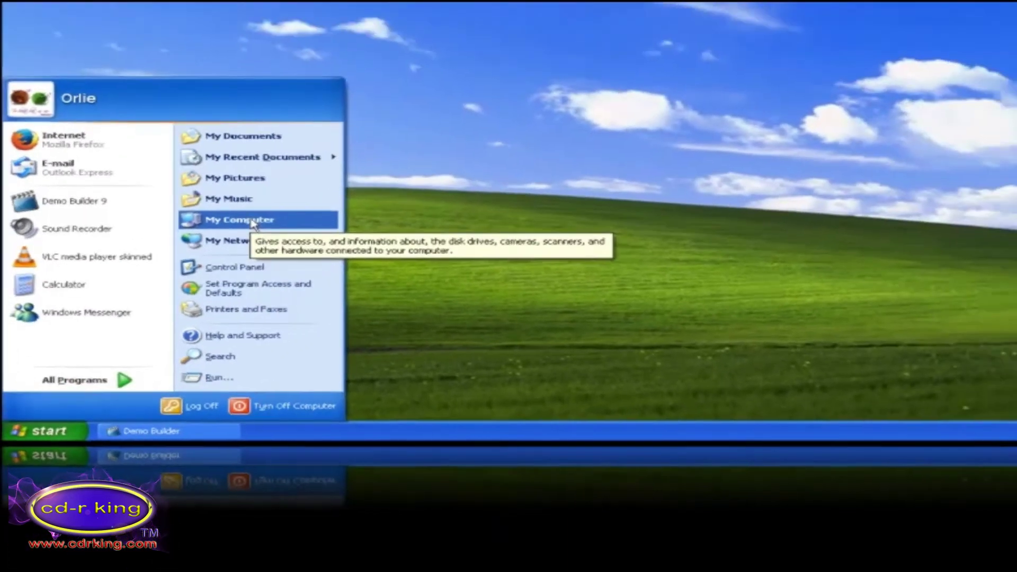
click(312, 166)
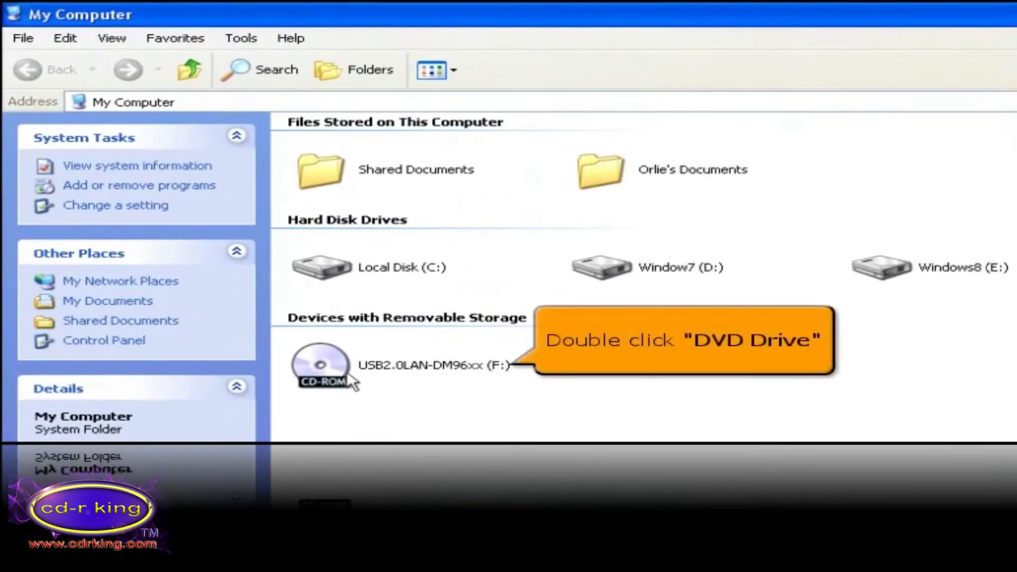
double_click(351, 381)
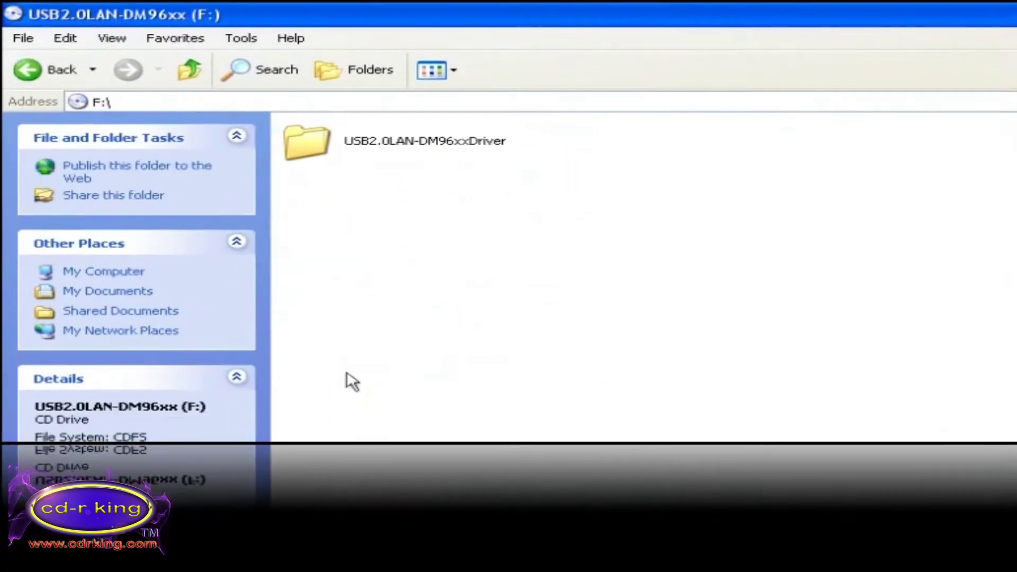
click(339, 146)
double_click(339, 146)
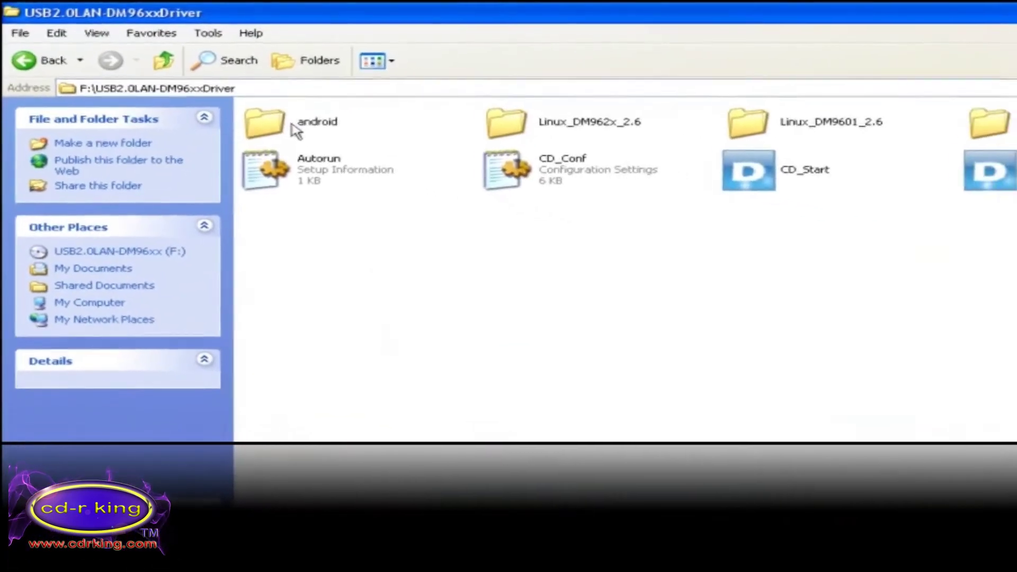
double_click(739, 180)
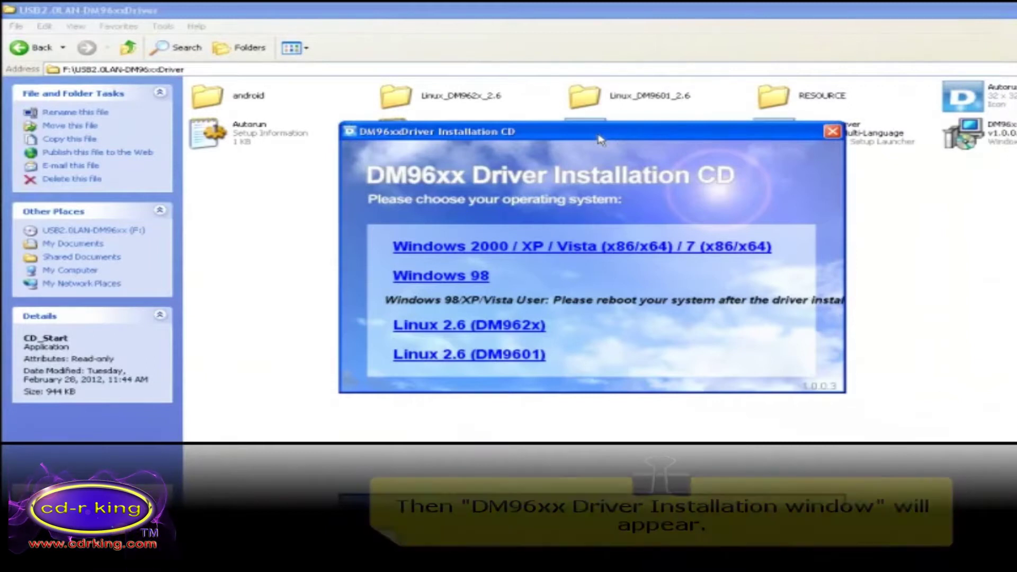
- Choose the Windows 2000/XP/Vista/7 driver, set English (United States), and start the installation
click(571, 257)
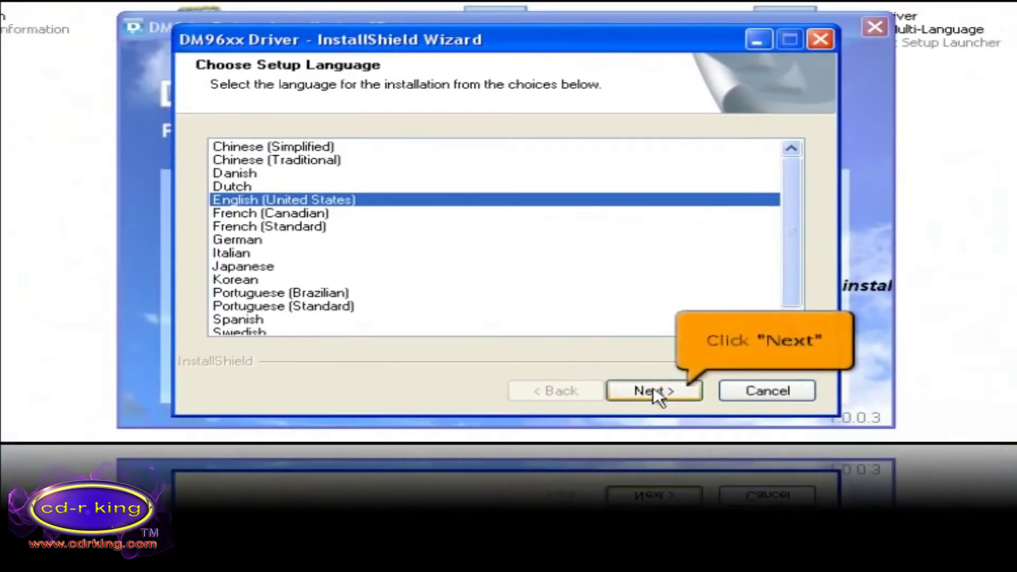
click(656, 392)
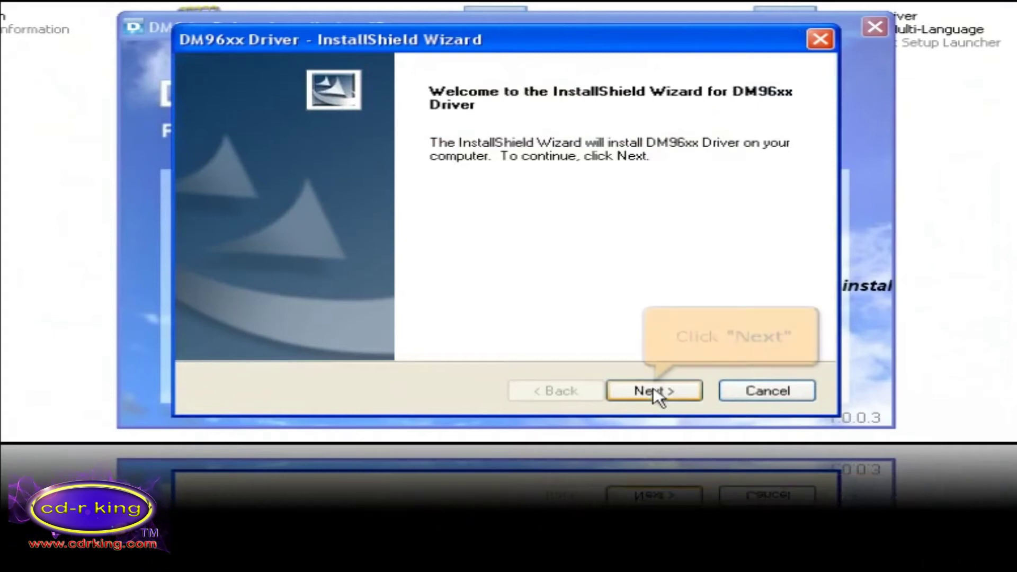
click(654, 390)
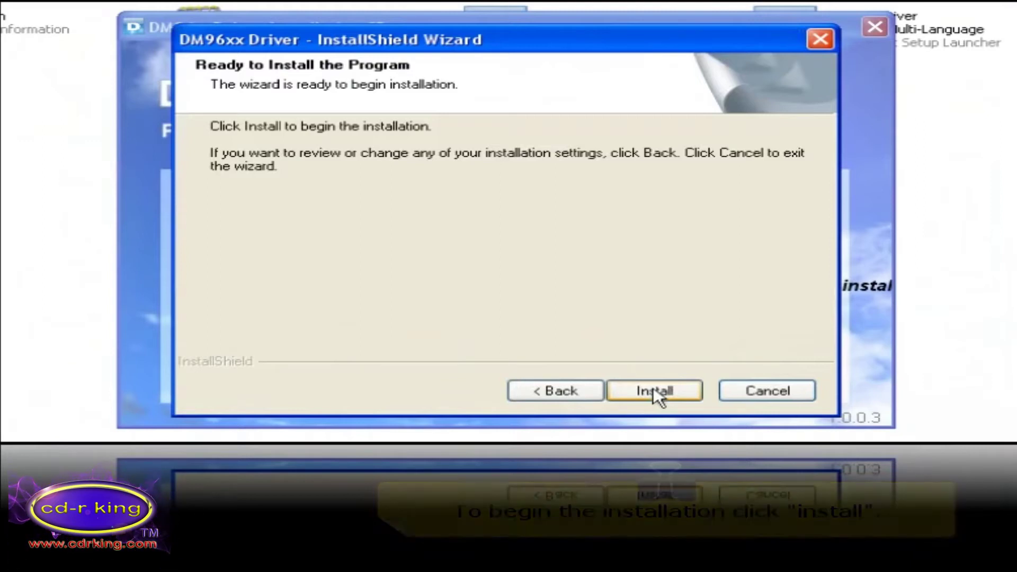
click(656, 396)
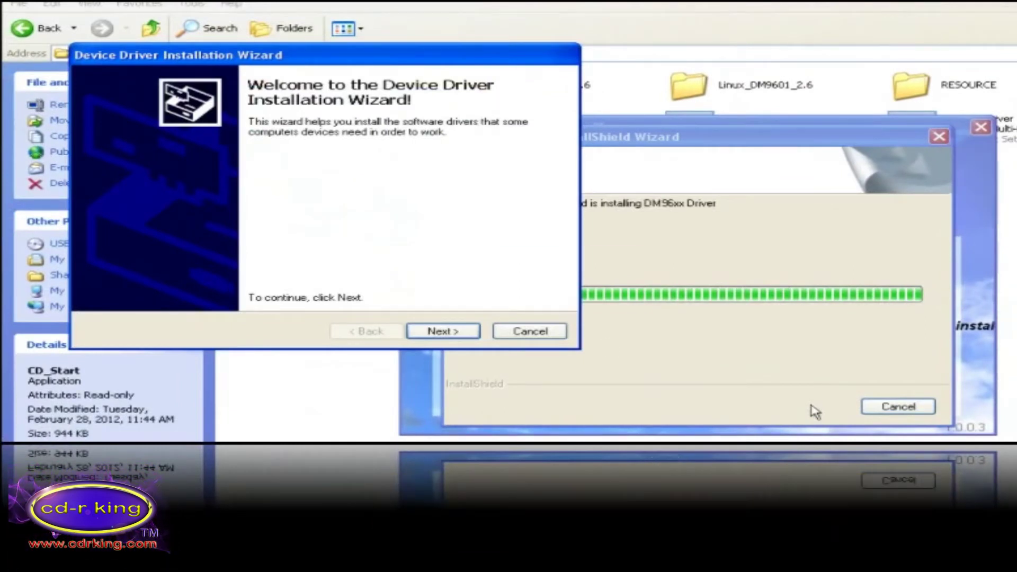
- Finish the DAVICOM device driver installation, then close the InstallShield wizard and CD launcher
click(469, 335)
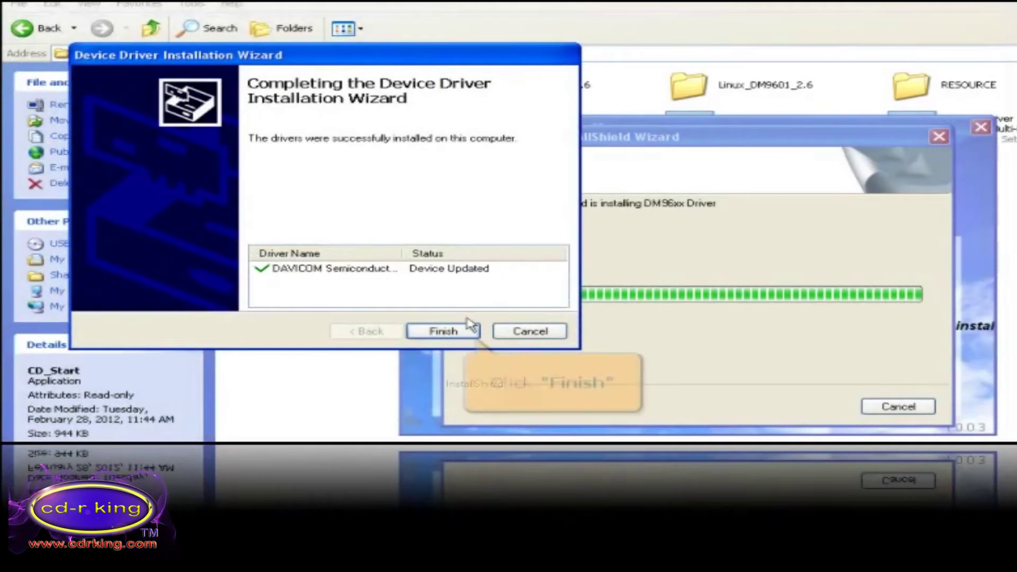
click(443, 332)
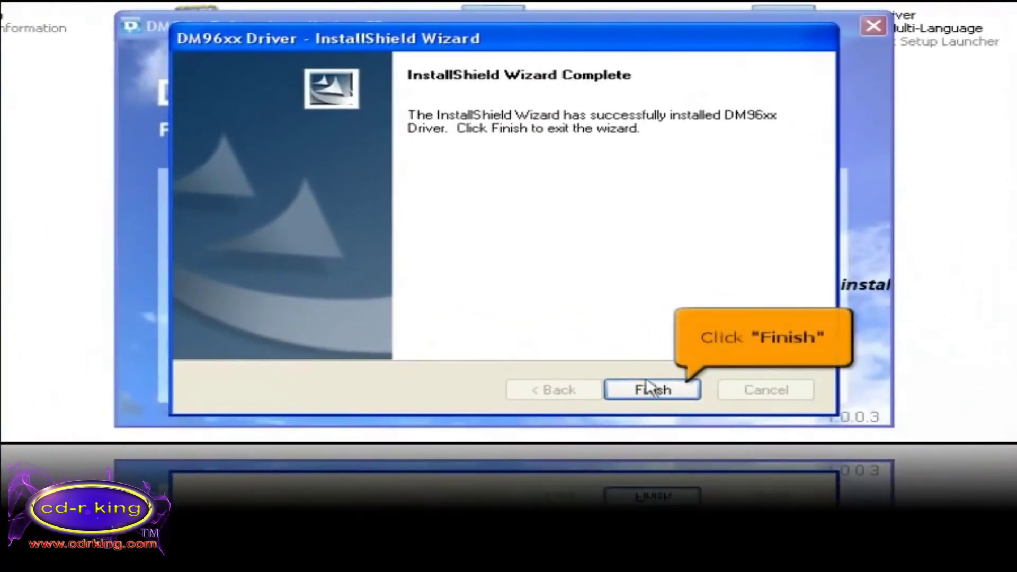
click(667, 393)
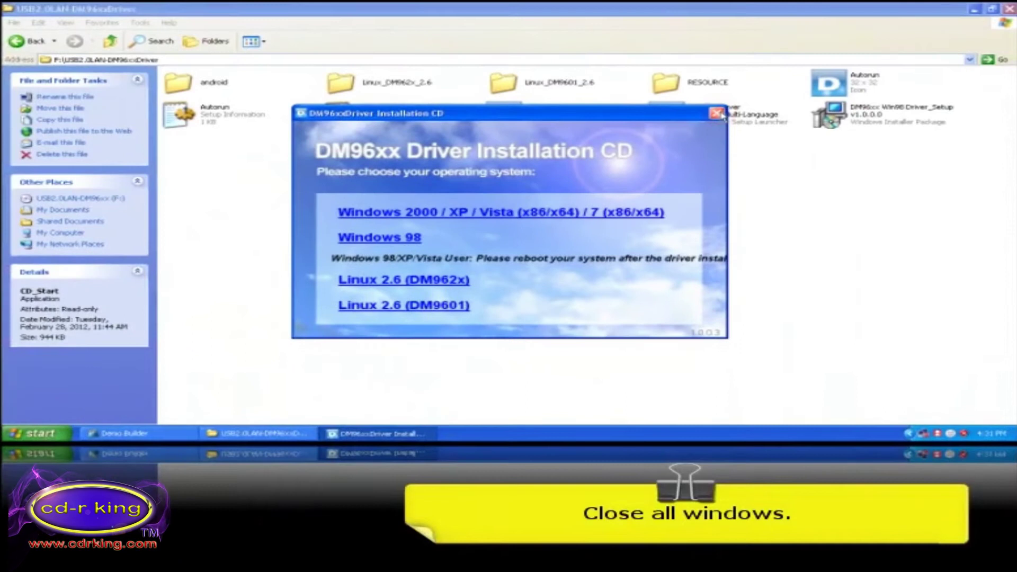
click(718, 114)
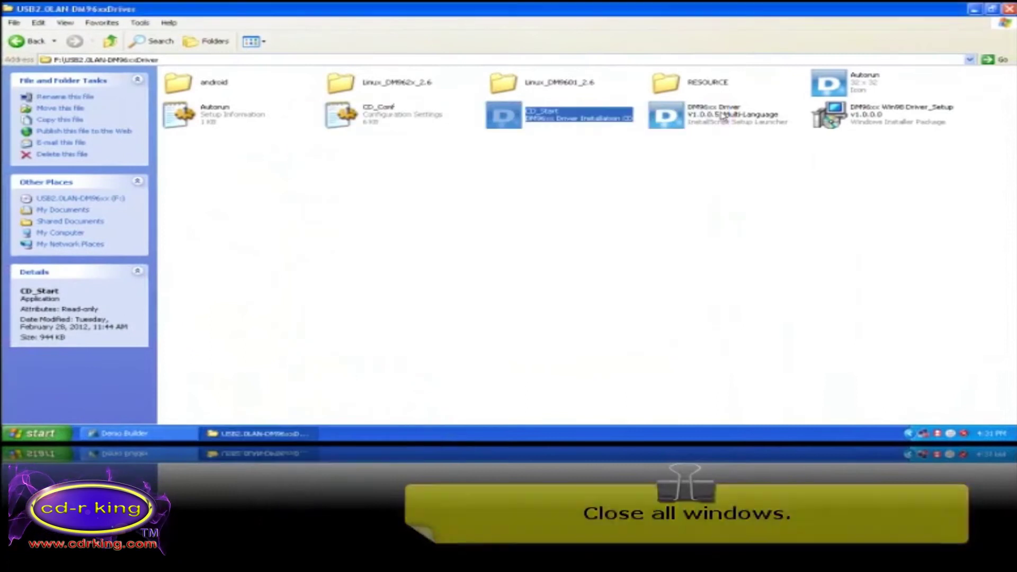
- Close the disc folder and open Device Manager via Control Panel > System > Hardware
click(1009, 9)
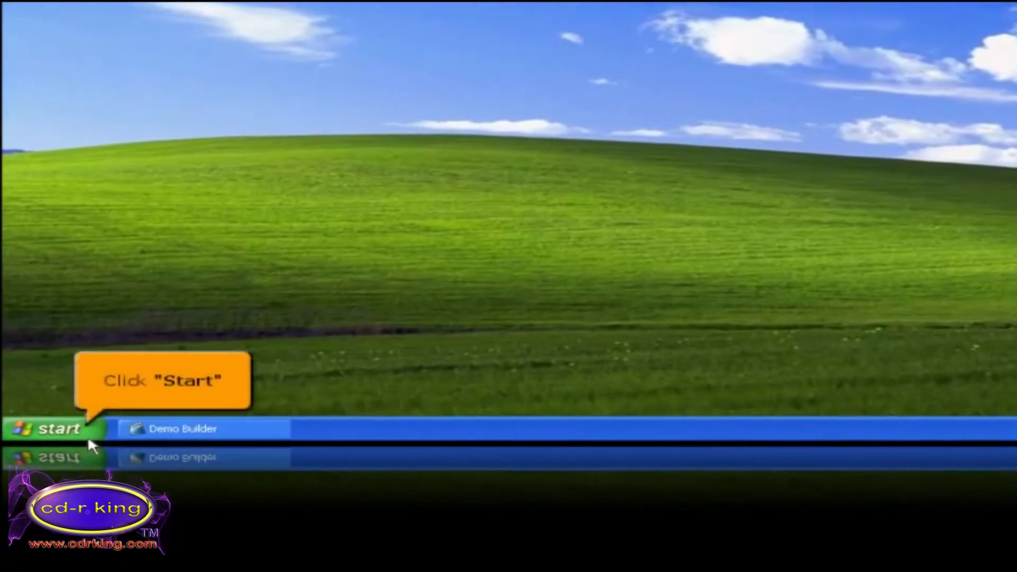
click(89, 440)
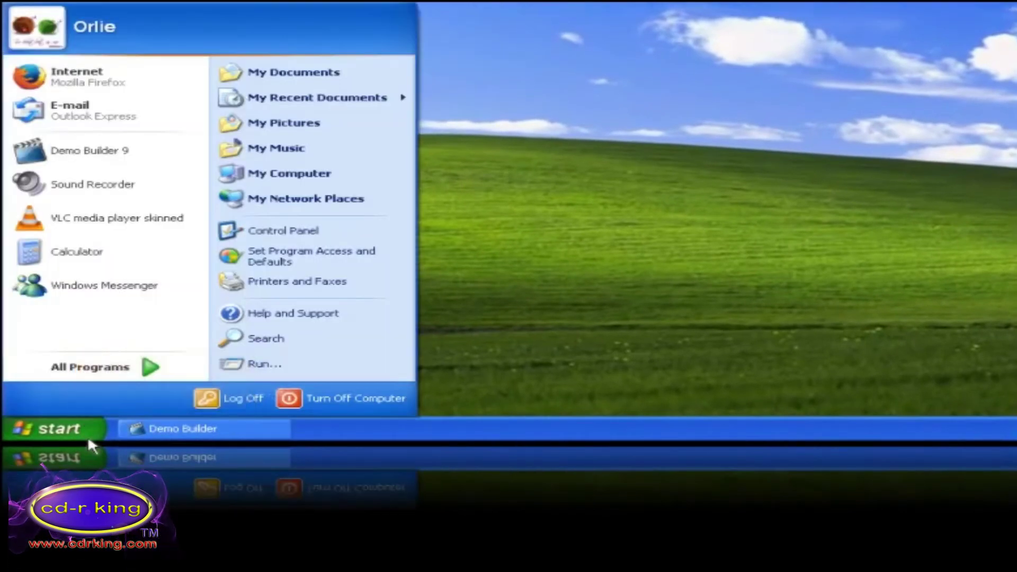
click(297, 237)
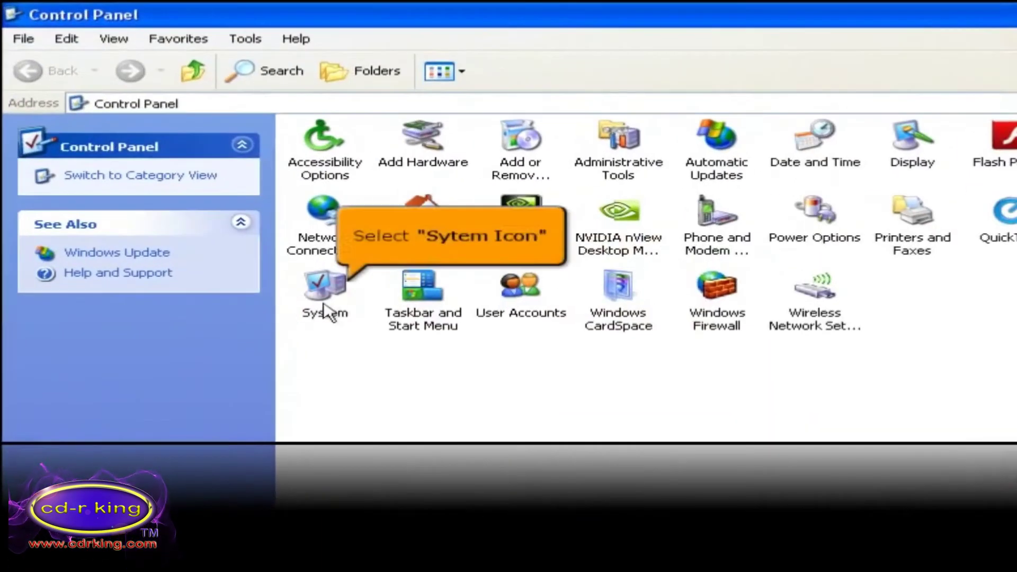
double_click(325, 306)
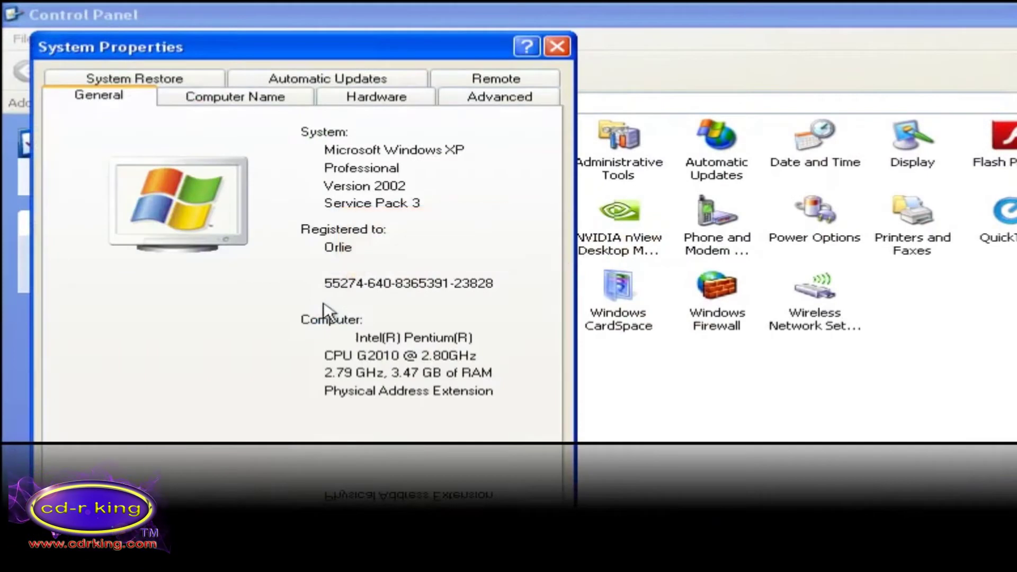
click(386, 110)
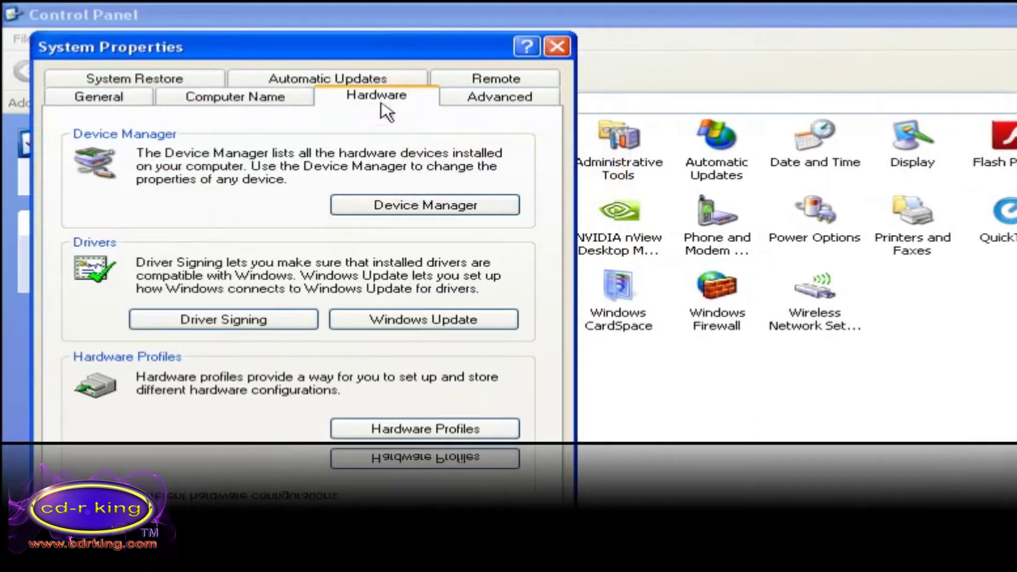
click(391, 216)
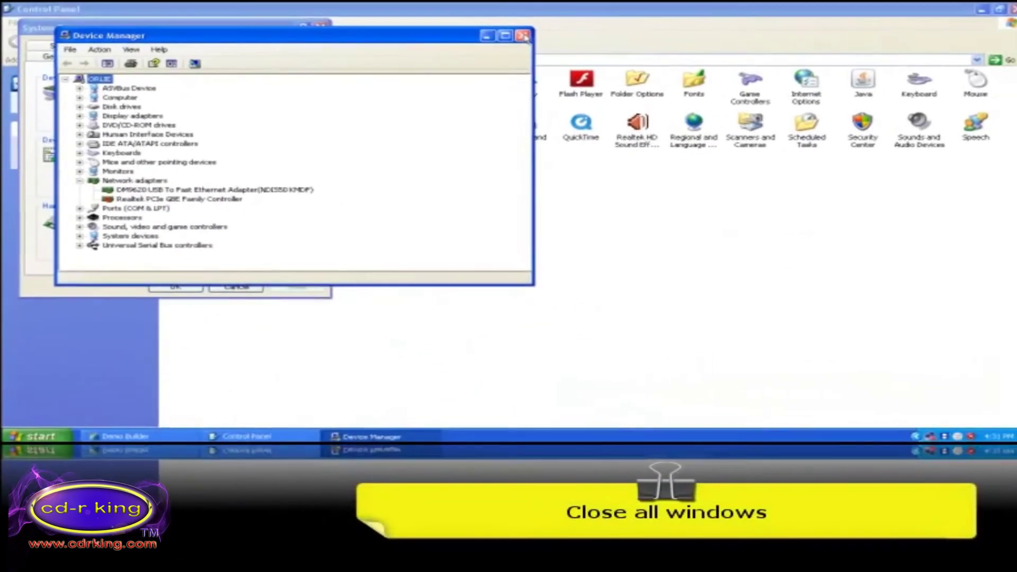
- Close Device Manager, System Properties and Control Panel to return to the desktop
click(910, 17)
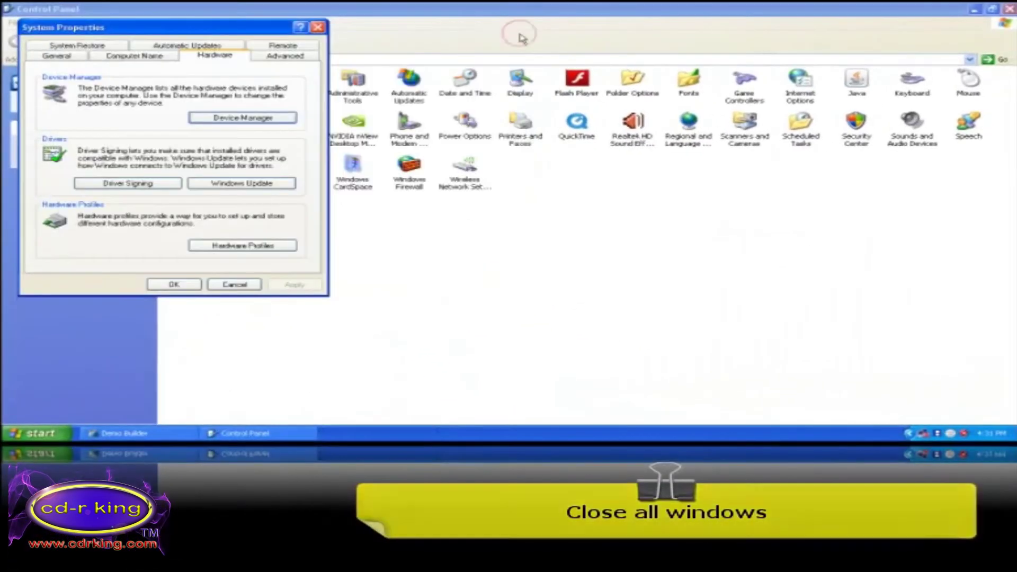
click(319, 27)
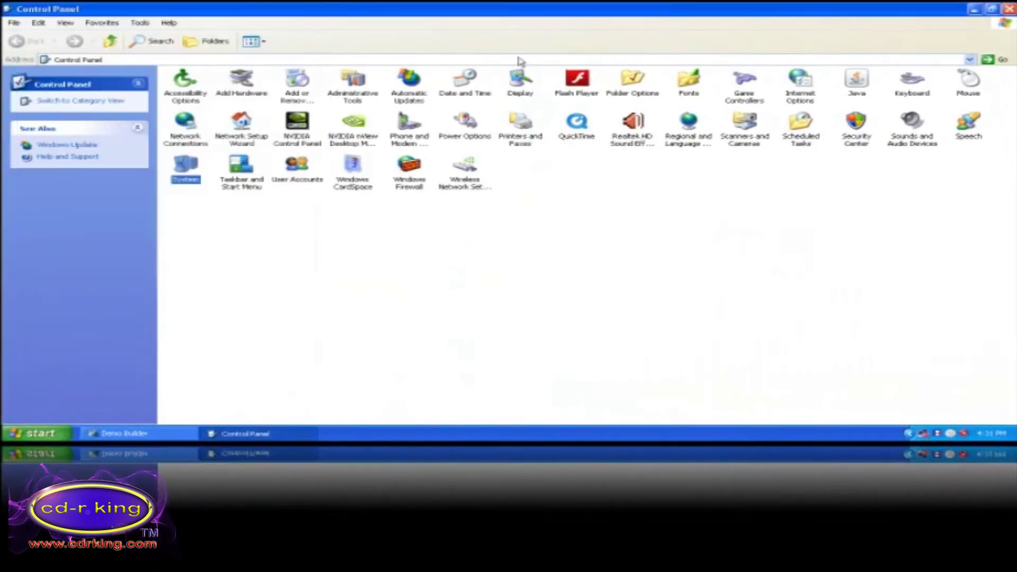
click(1009, 8)
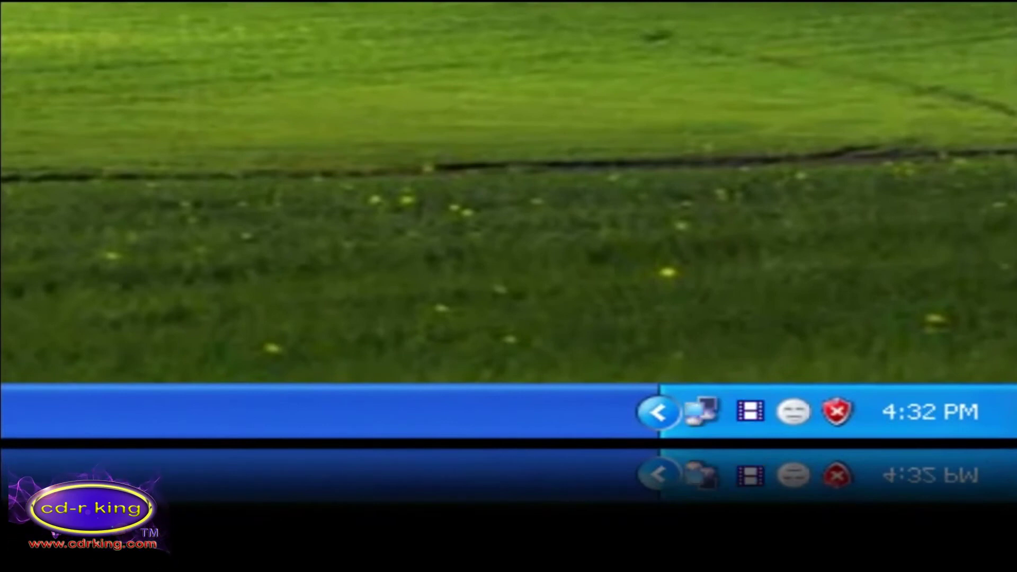
right_click(709, 404)
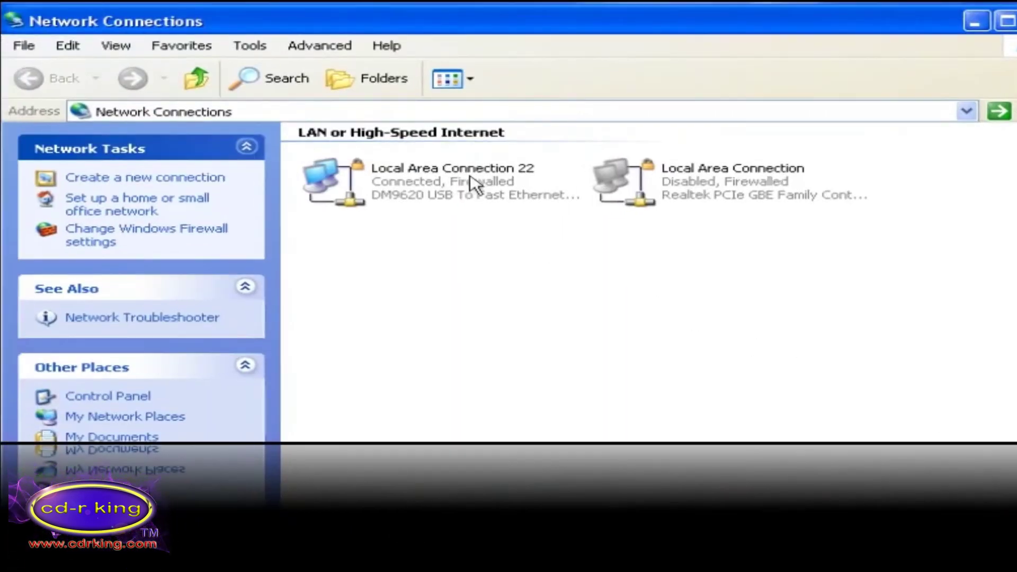
click(471, 183)
right_click(471, 183)
key(Down)
key(Down)
key(Down)
key(Down)
key(Down)
key(Down)
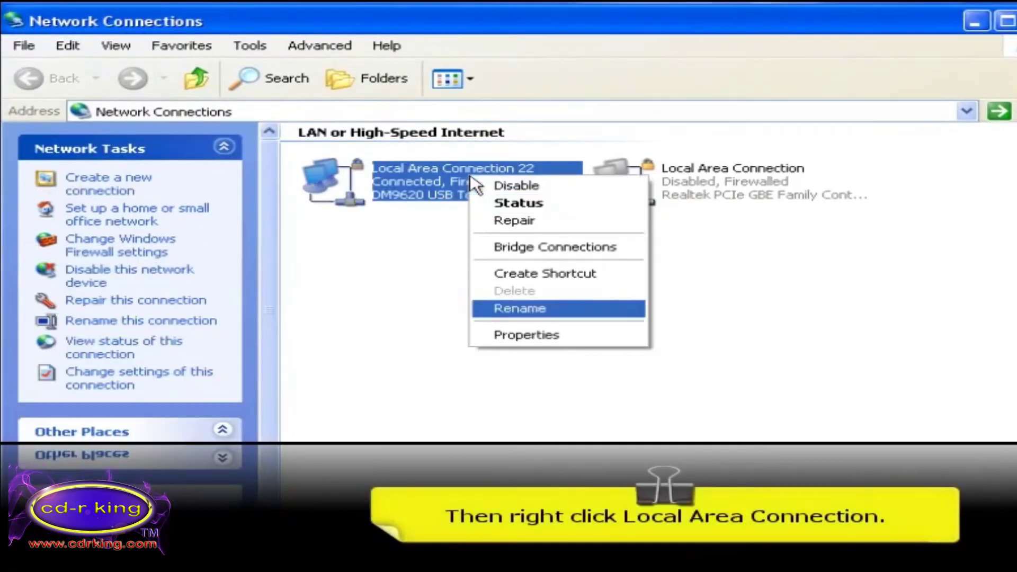
key(Down)
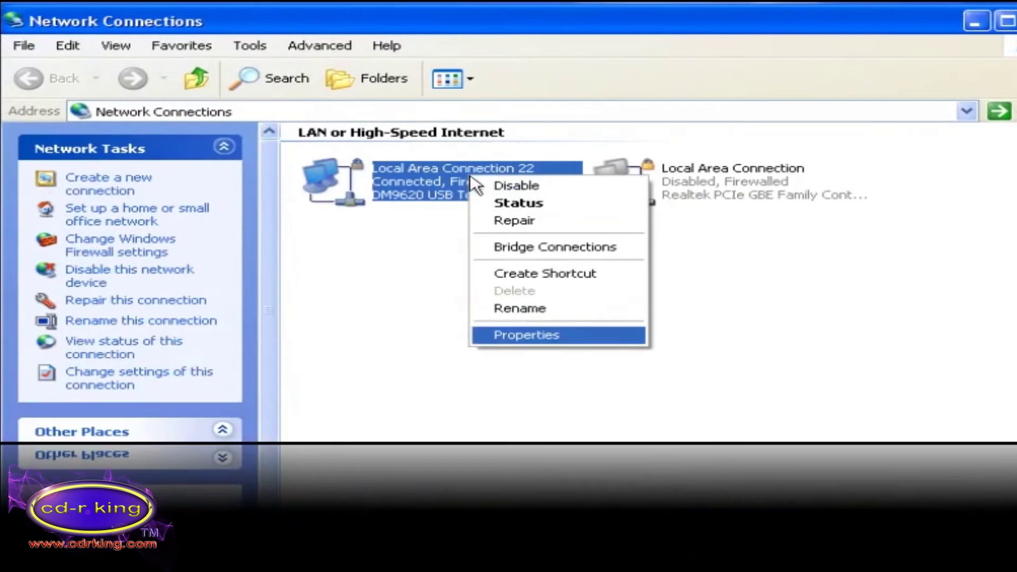
click(529, 203)
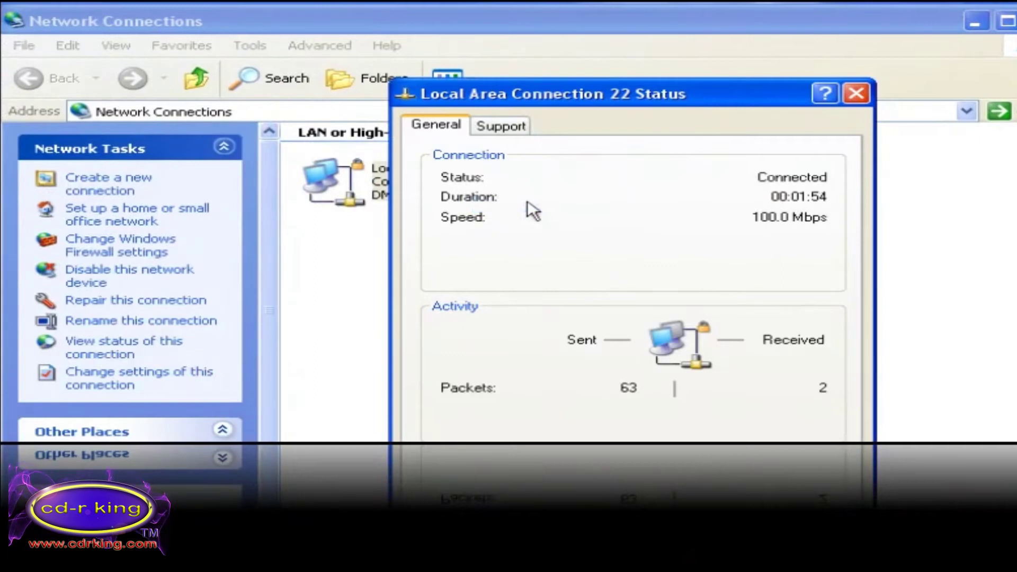
click(523, 124)
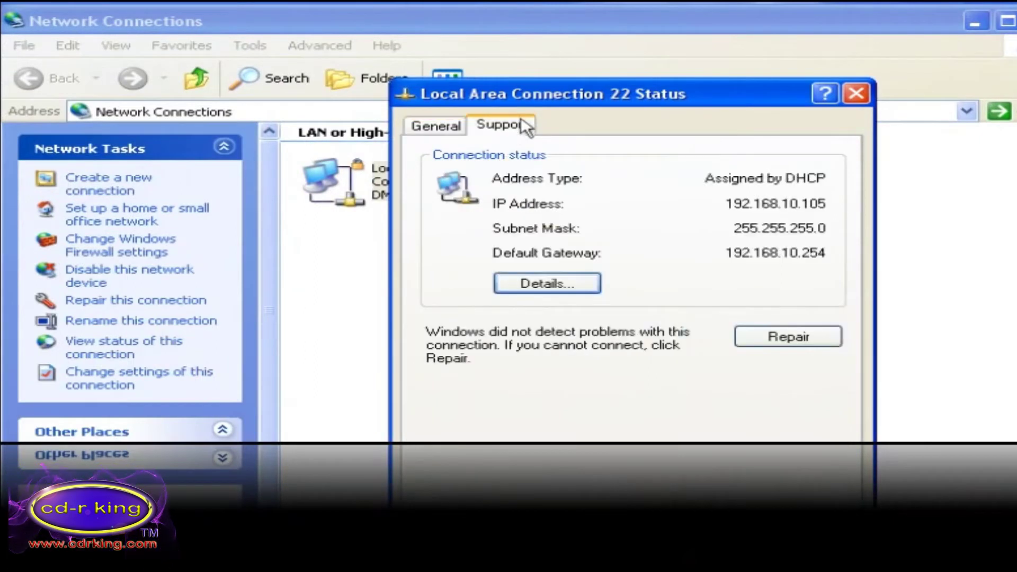
click(566, 288)
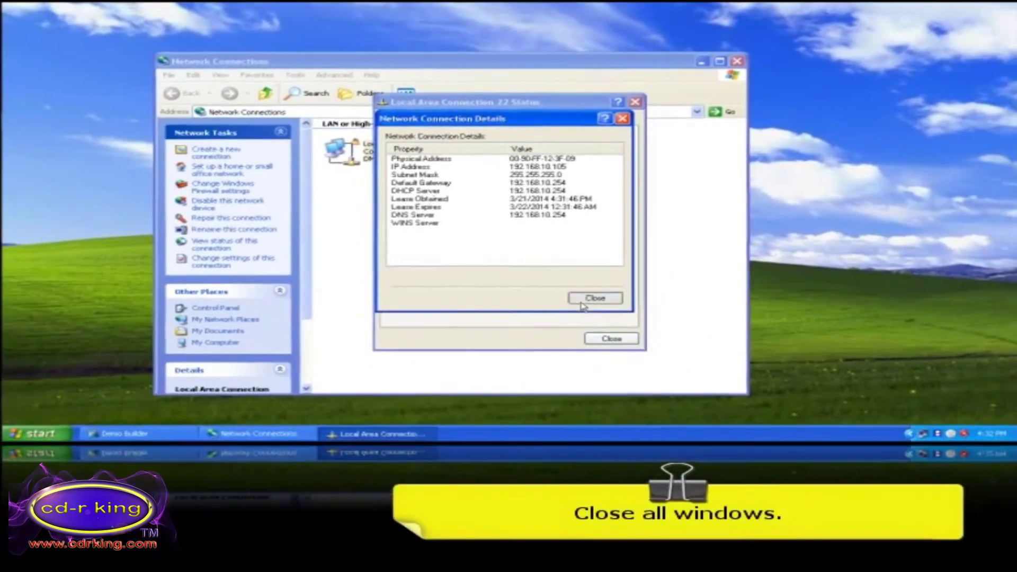
click(582, 300)
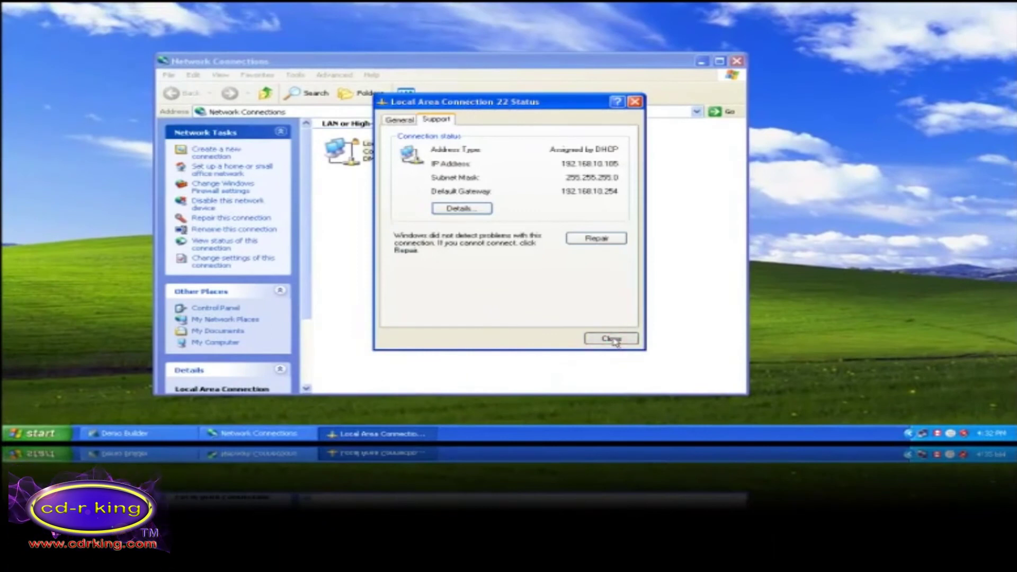
click(612, 339)
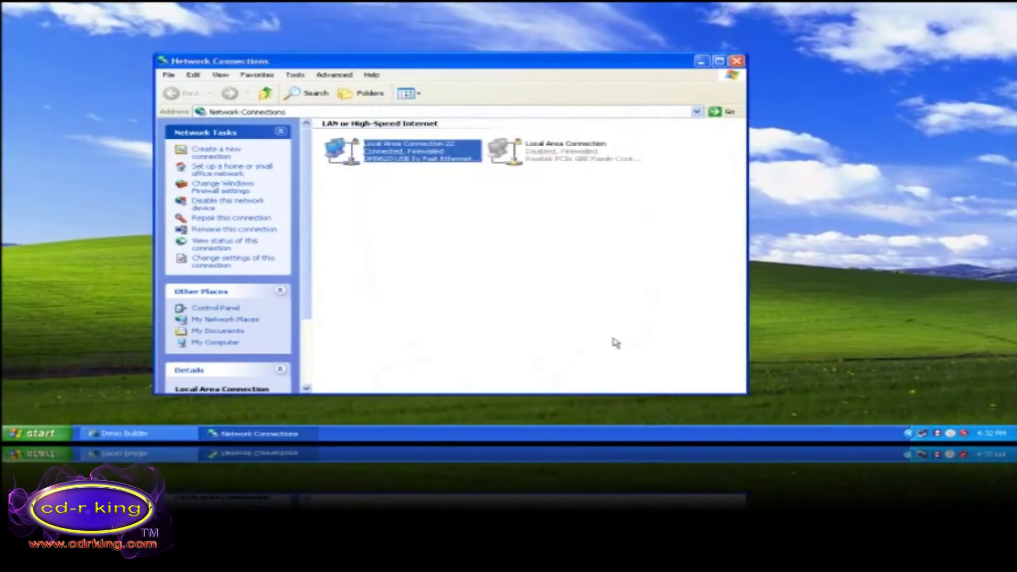
click(736, 61)
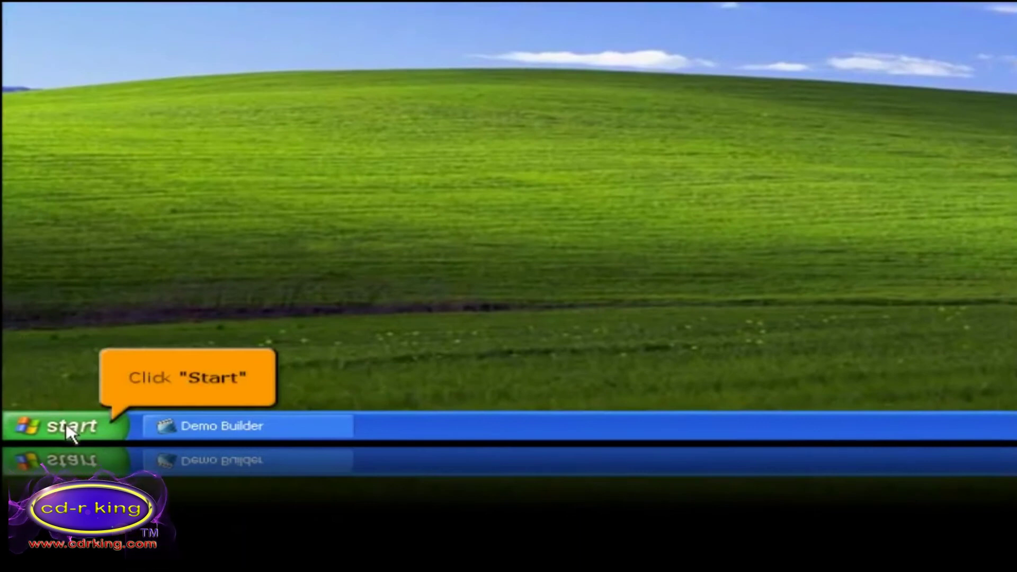
- Launch Firefox and go to cdrking.com from the address bar
click(71, 429)
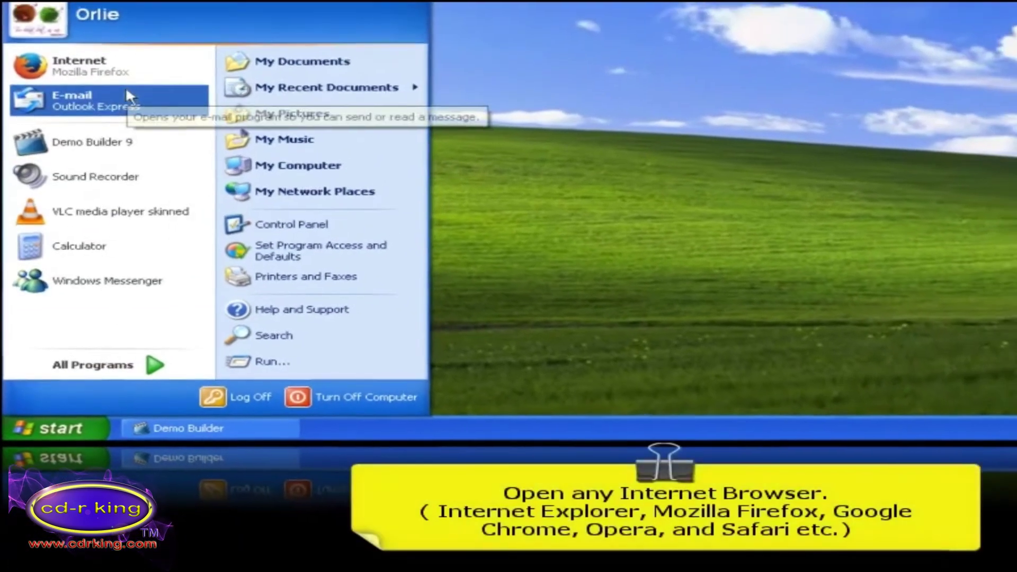
click(128, 74)
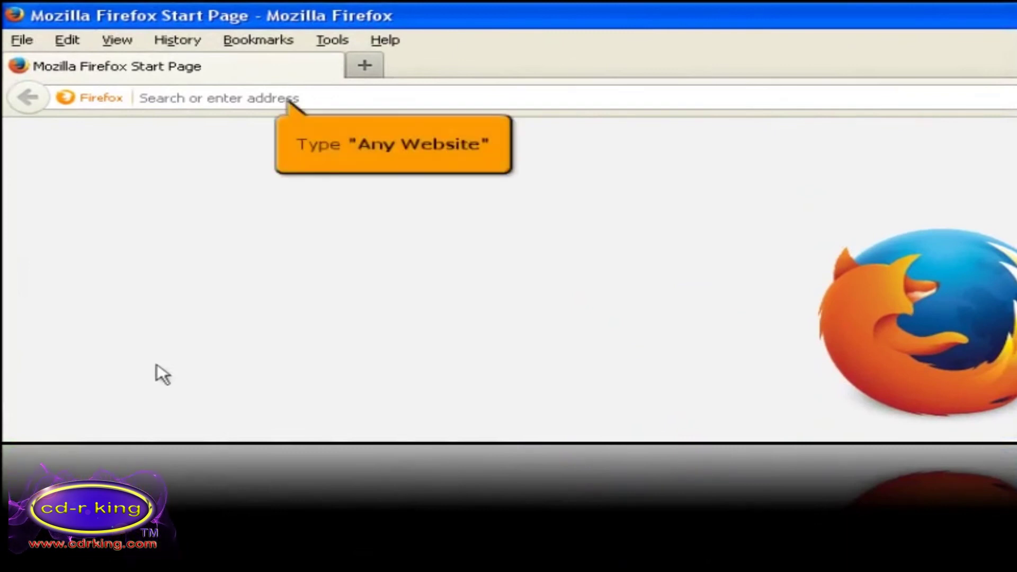
text(cdrking.com/)
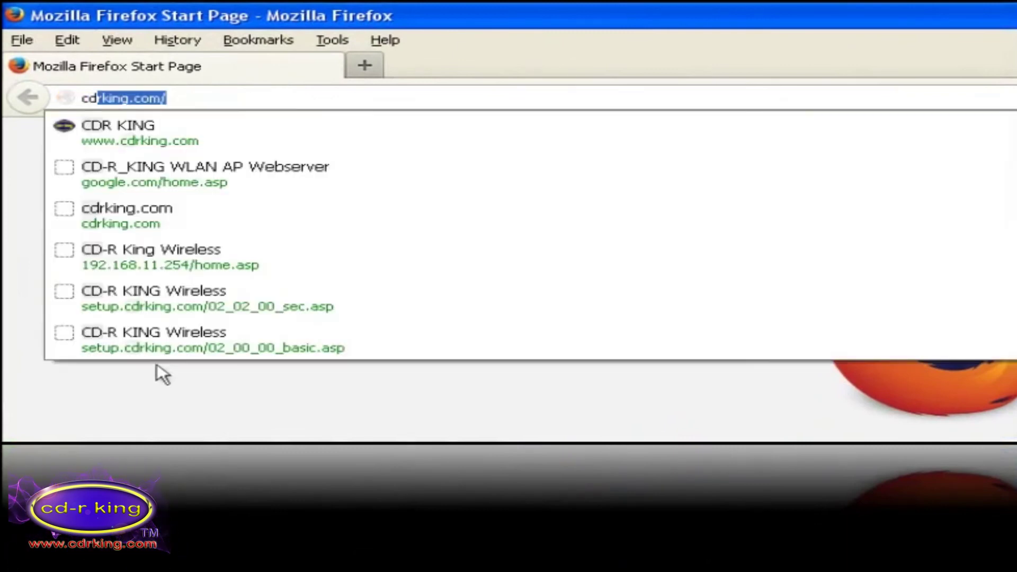
key(Return)
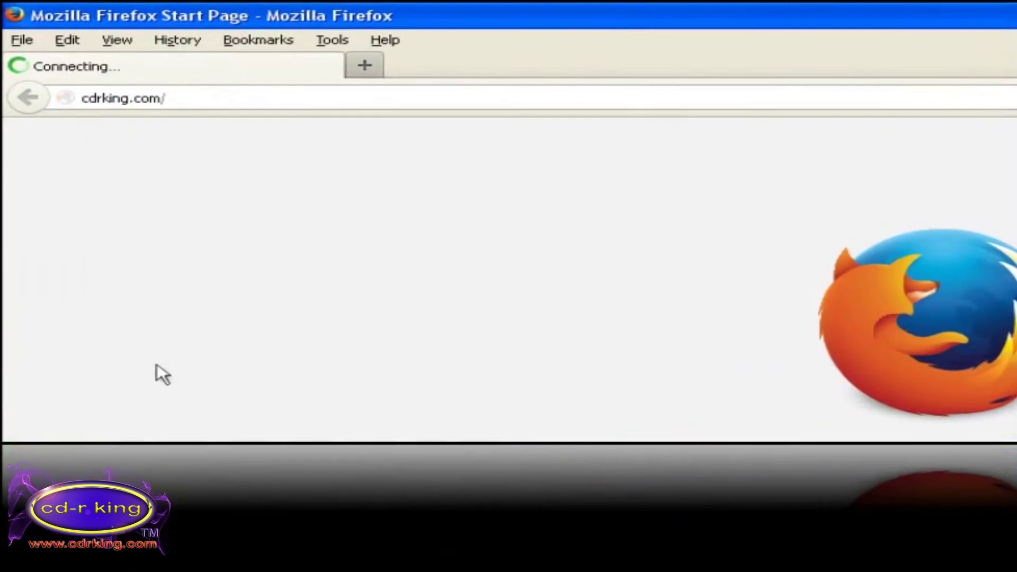